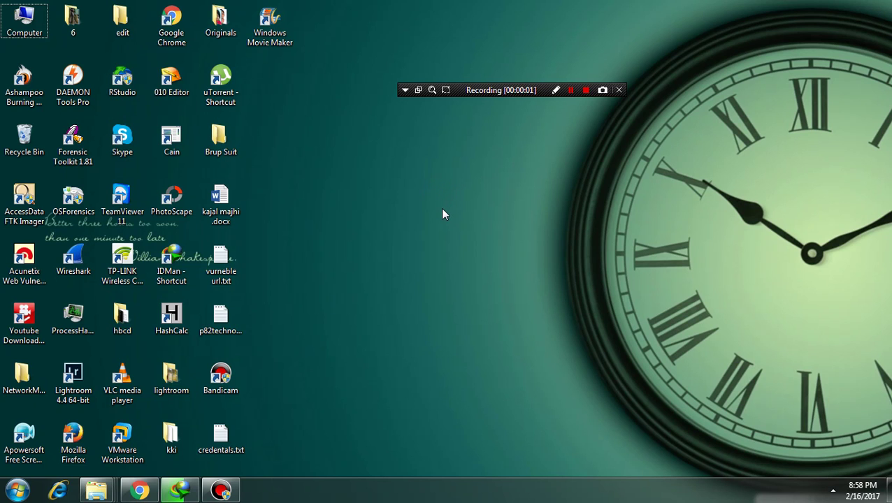
Refresh the desktop, then reload the Gmail inbox and scroll down to the GoDaddy email
right_click(442, 208)
left_click(502, 247)
left_click(140, 491)
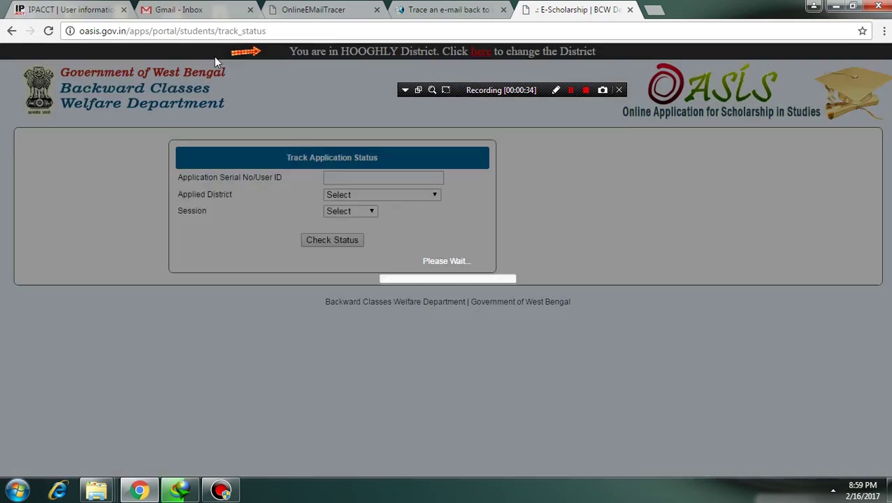
left_click(188, 9)
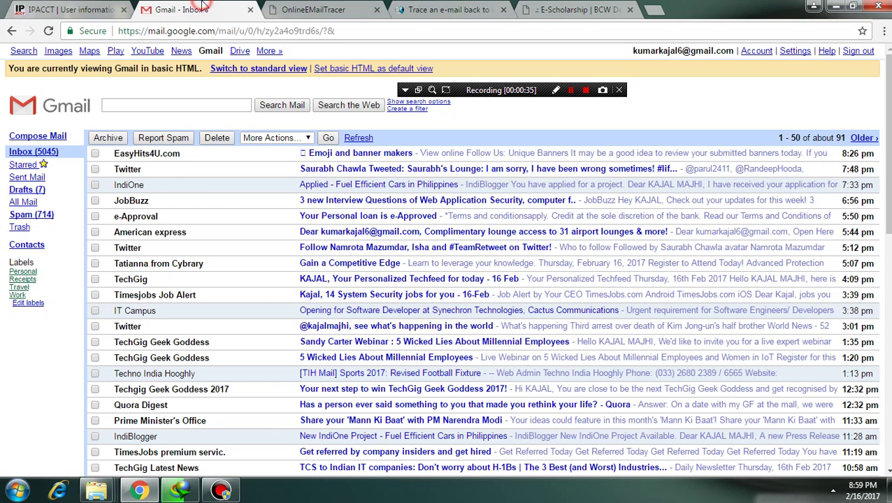
left_click(36, 152)
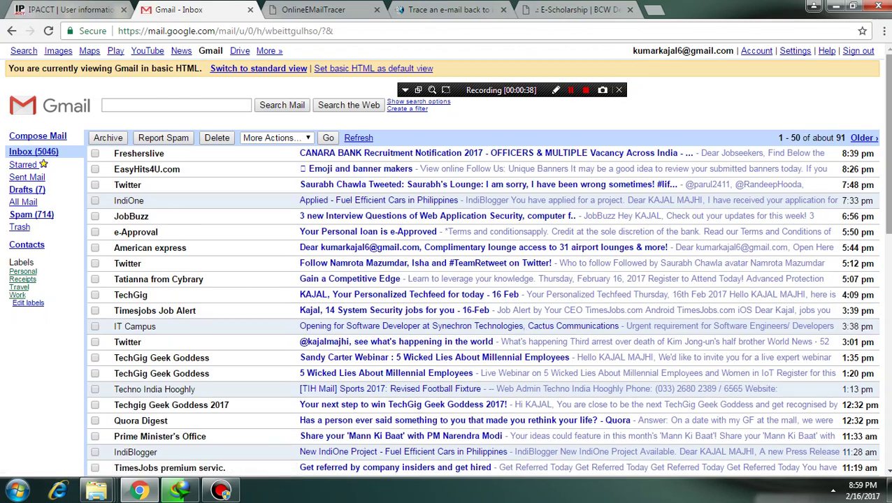
scroll(657, 269, "down", 3)
scroll(482, 259, "down", 6)
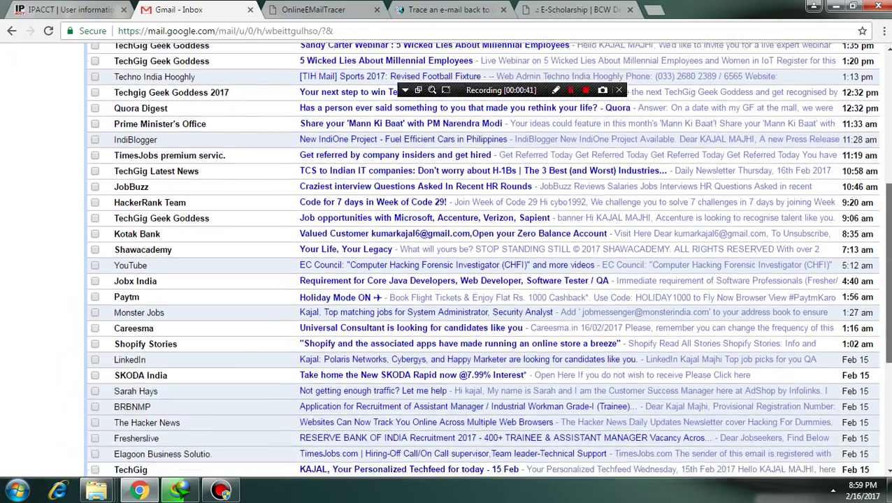
scroll(708, 334, "down", 2)
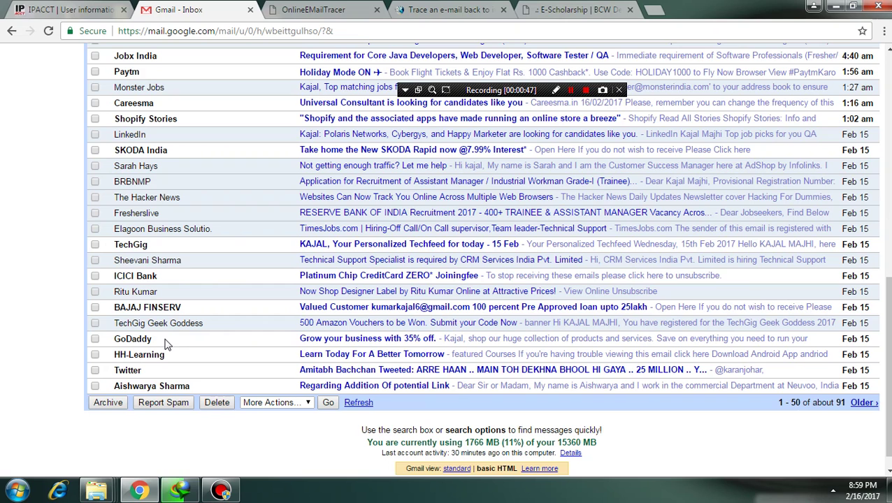
Open the GoDaddy 'Grow your business with 35% off.' email and inspect its sender headers
left_click(333, 341)
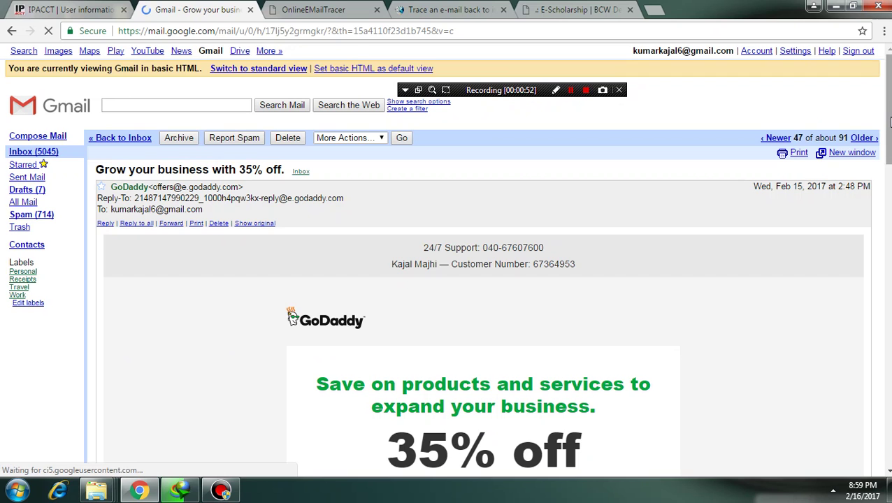
scroll(482, 280, "down", 3)
scroll(483, 280, "up", 1)
scroll(483, 280, "down", 2)
scroll(197, 237, "up", 3)
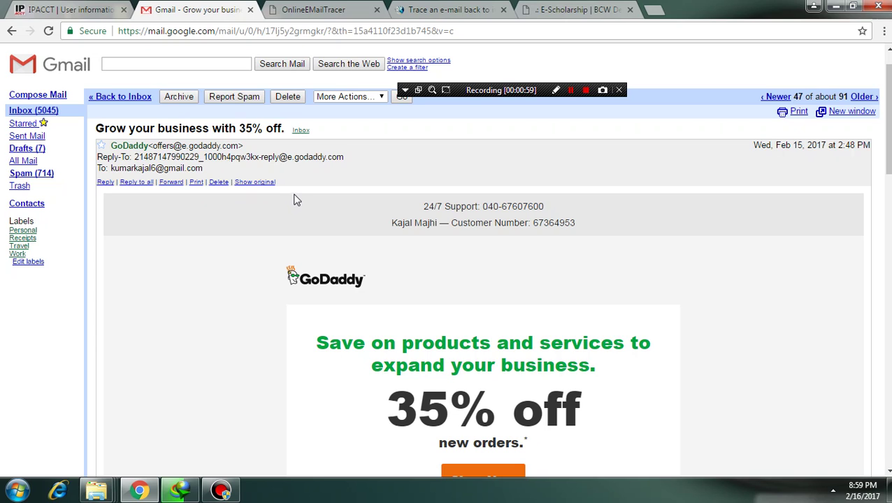
left_click(286, 183)
left_click(244, 212)
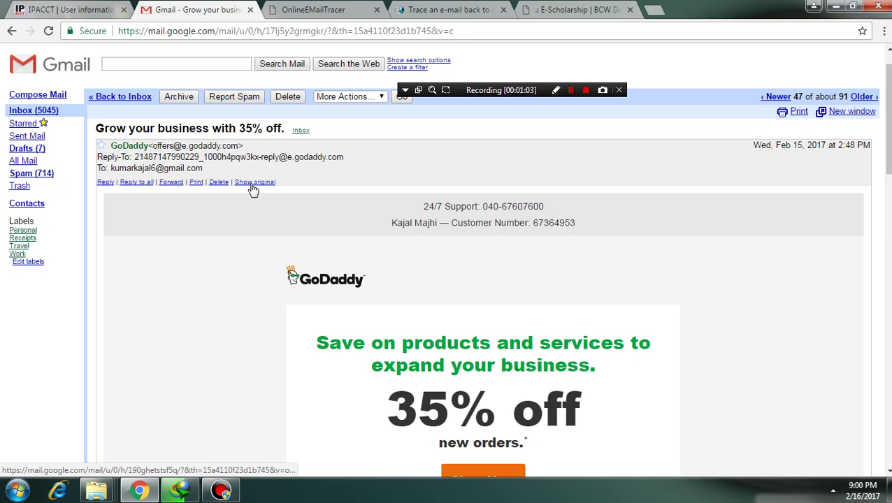
Show the original message and copy the raw header text from Delivered-To down
left_click(254, 183)
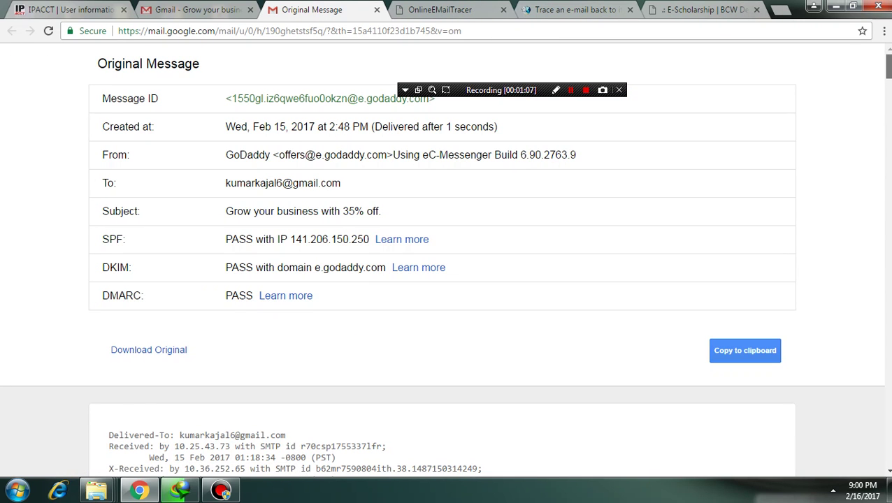
scroll(325, 85, "down", 5)
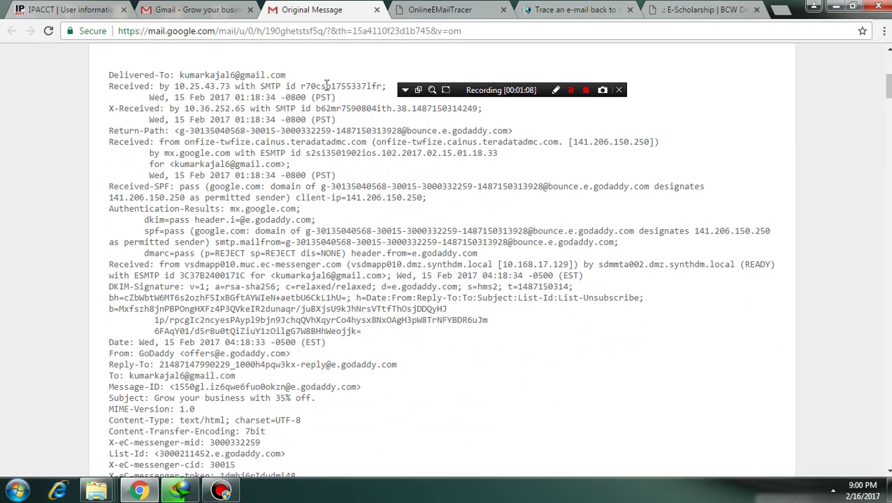
left_click(109, 73)
left_click_drag(116, 83, 217, 312)
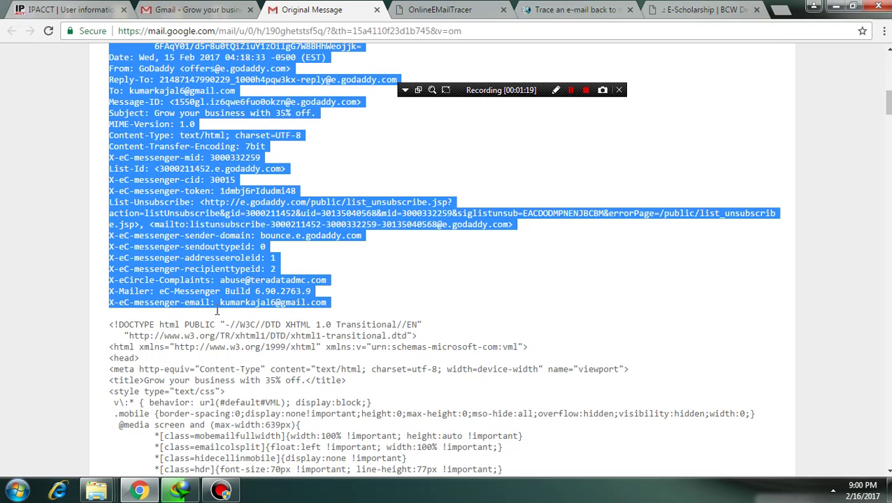
right_click(172, 260)
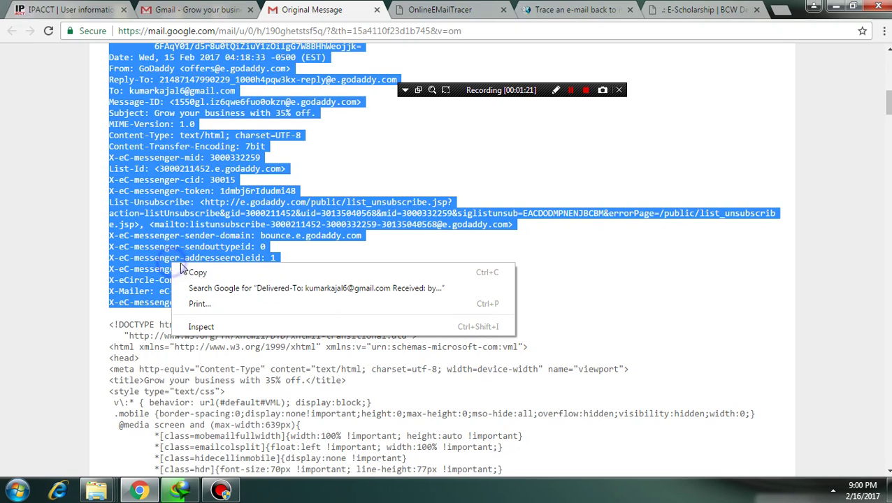
left_click(197, 272)
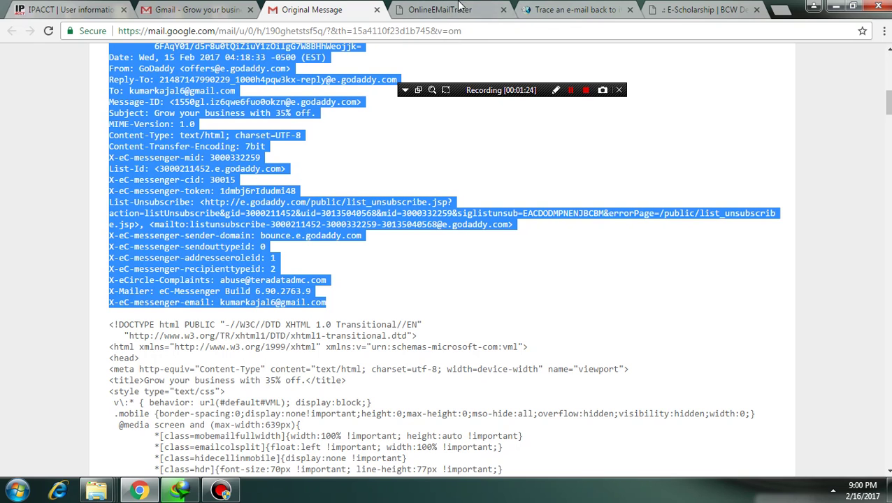
Search Google for 'trace email id' and scroll through the email tracer results
left_click(538, 10)
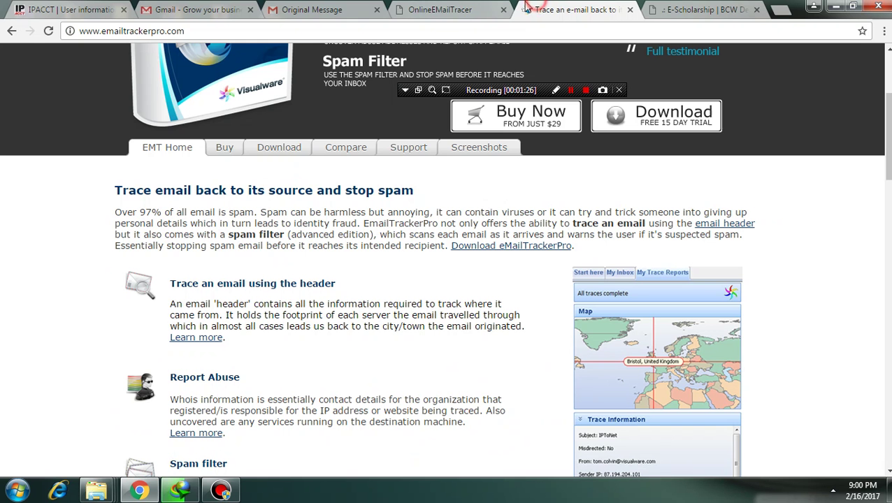
left_click(439, 35)
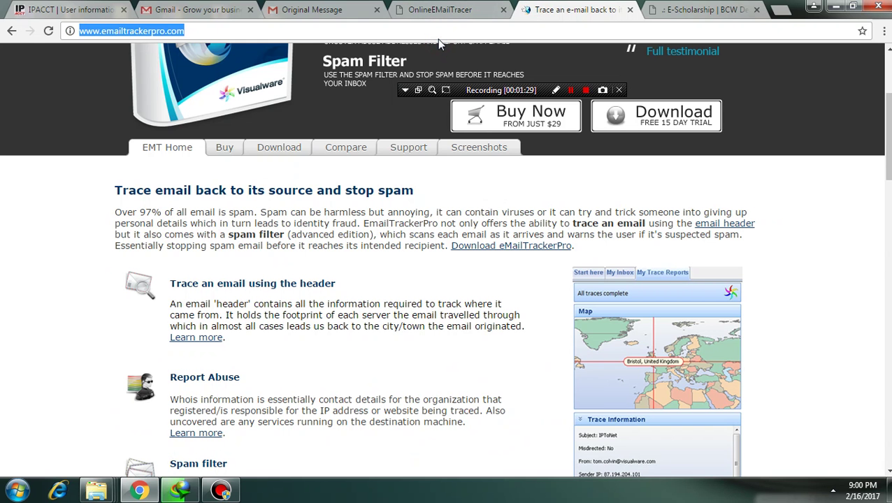
type("trace")
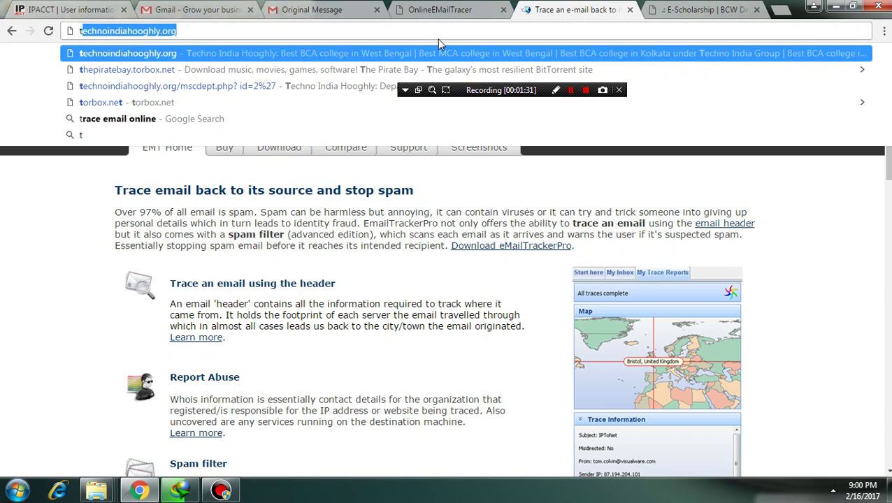
type(" email i")
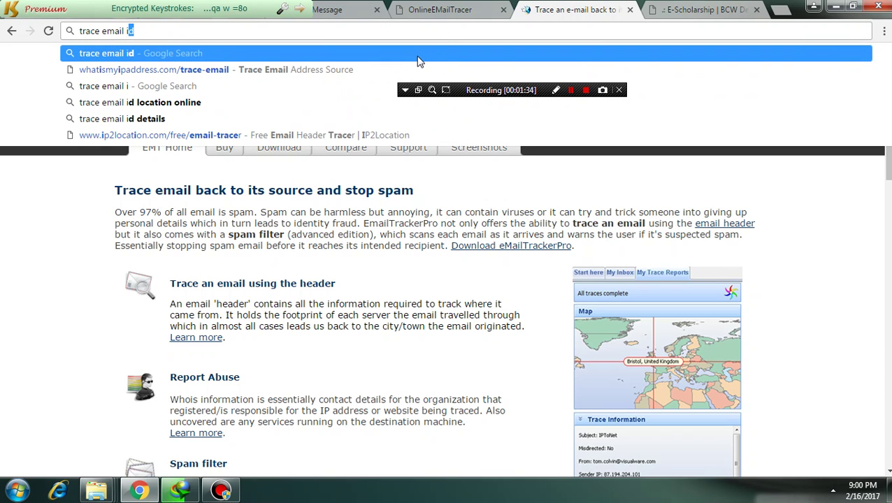
key("Return")
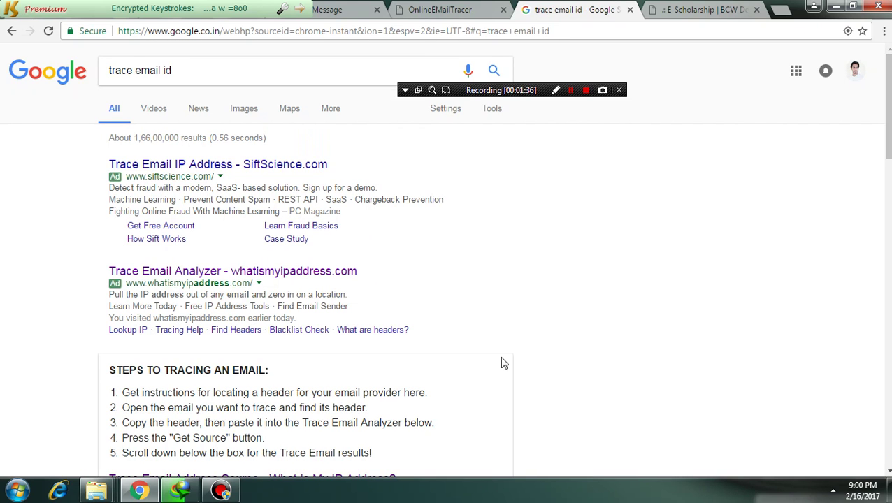
left_click_drag(888, 105, 888, 261)
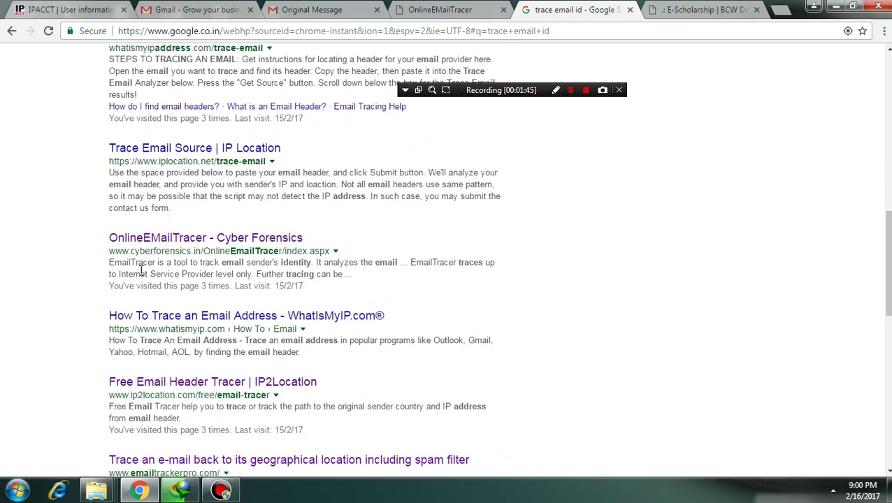
Open OnlineEMailTracer, paste the copied GoDaddy header and start tracing
left_click(191, 238)
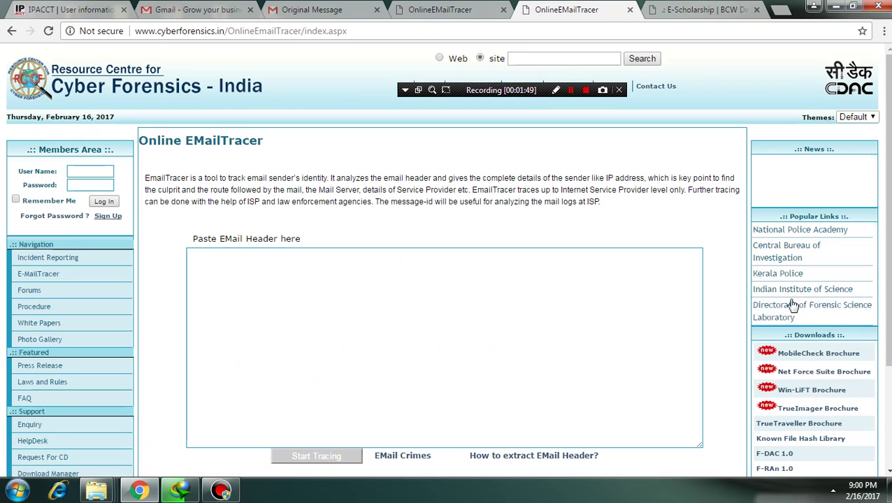
scroll(890, 122, "down", 1)
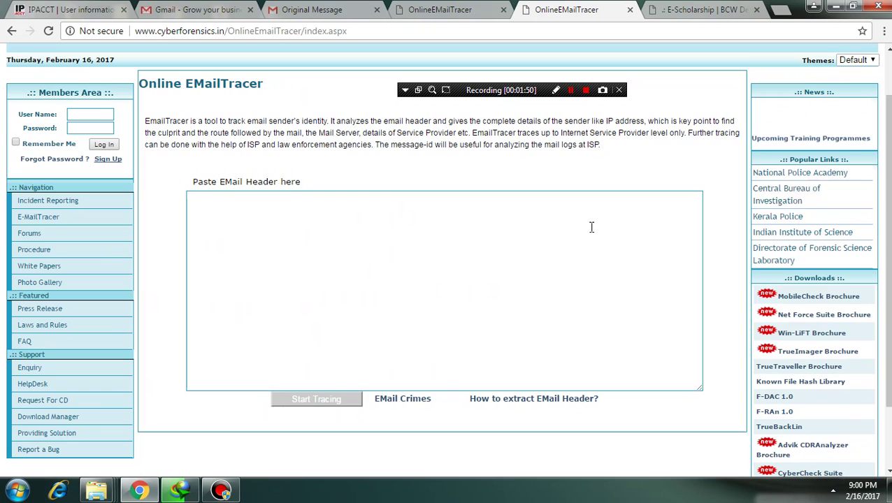
left_click(307, 252)
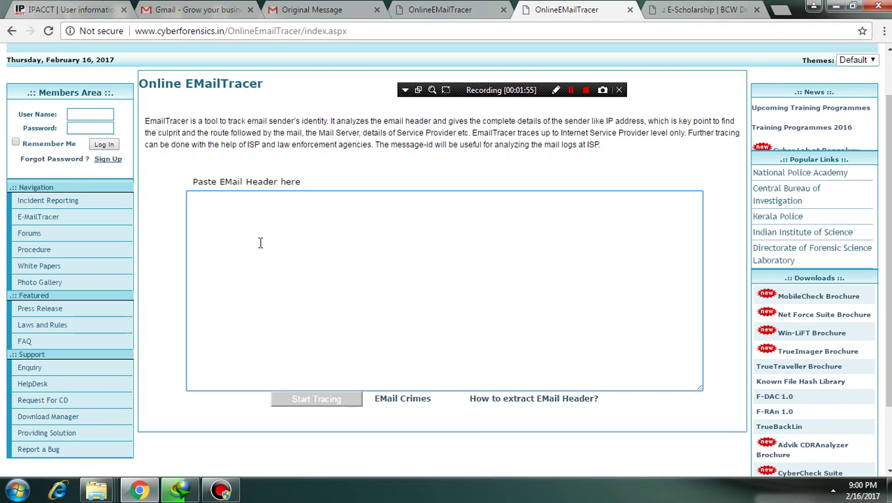
key("ctrl+v")
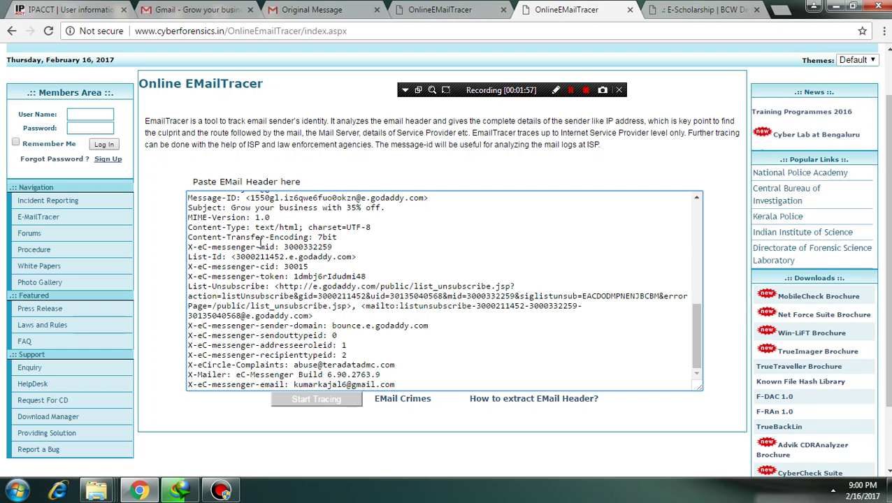
left_click(310, 408)
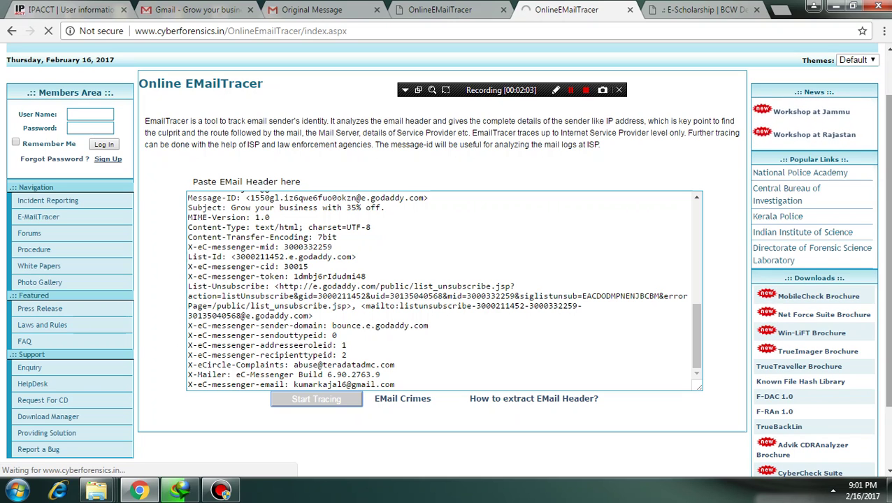
scroll(306, 432, "down", 3)
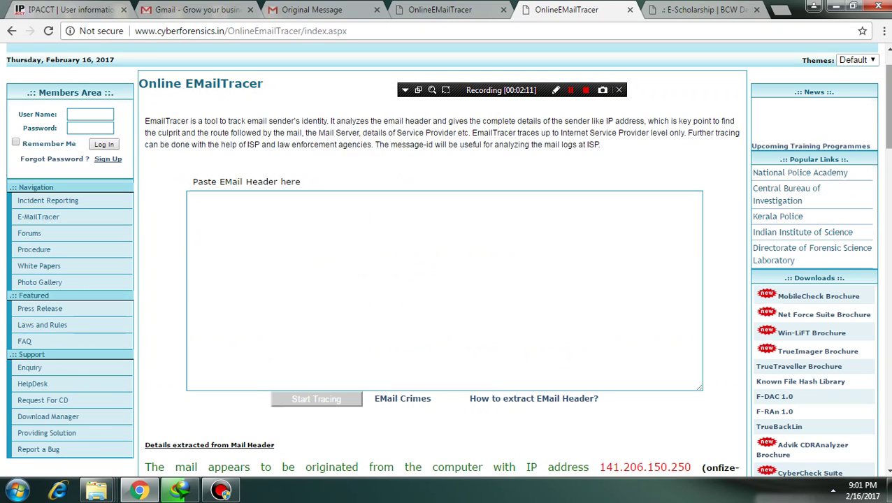
scroll(445, 259, "down", 5)
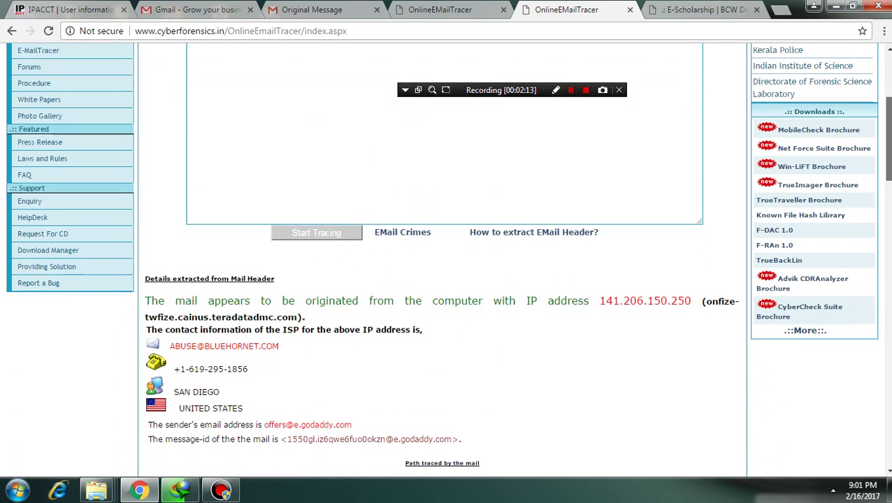
scroll(486, 211, "down", 3)
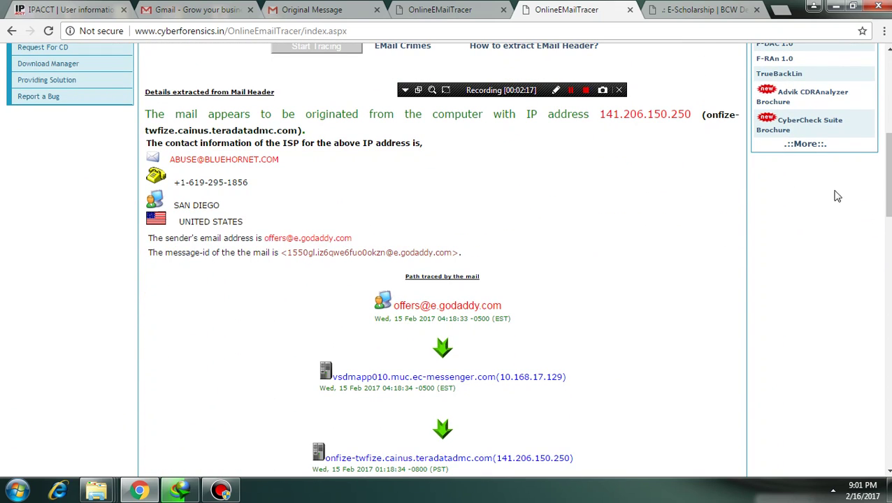
left_click_drag(886, 174, 886, 284)
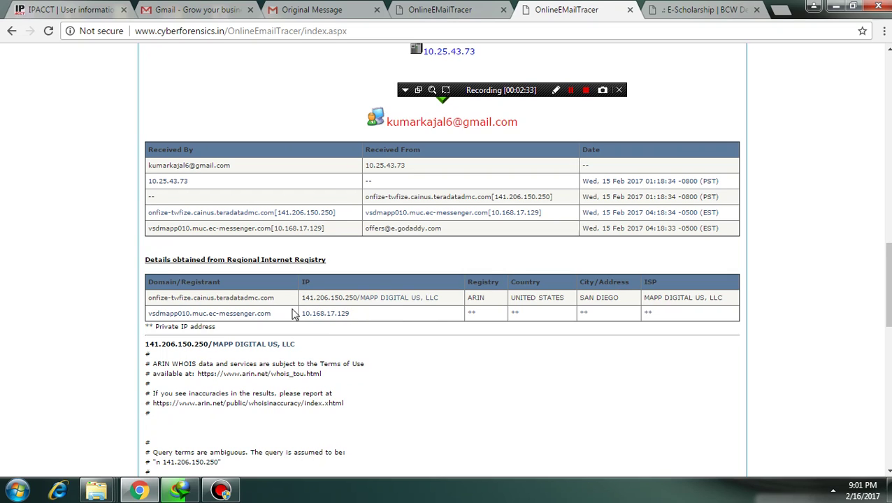
left_click_drag(886, 284, 887, 185)
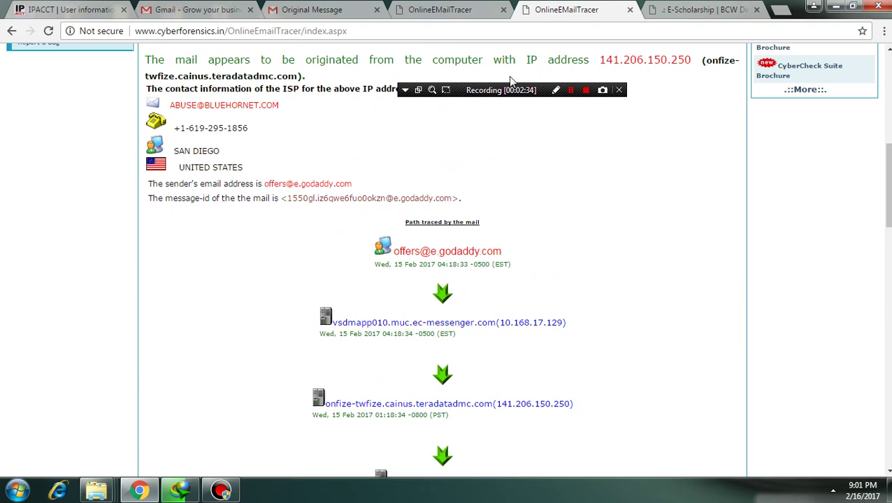
Switch to the earlier OnlineEMailTracer tab and go back to the previous page
left_click(454, 9)
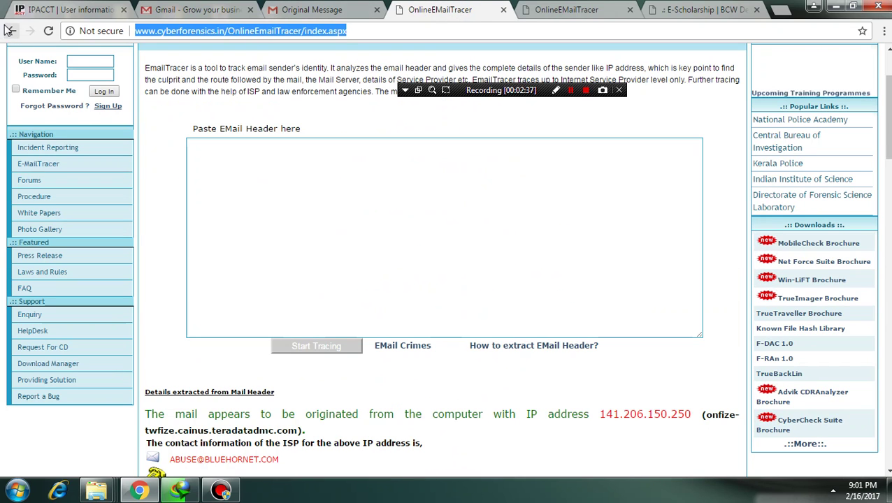
left_click(815, 351)
scroll(832, 352, "down", 4)
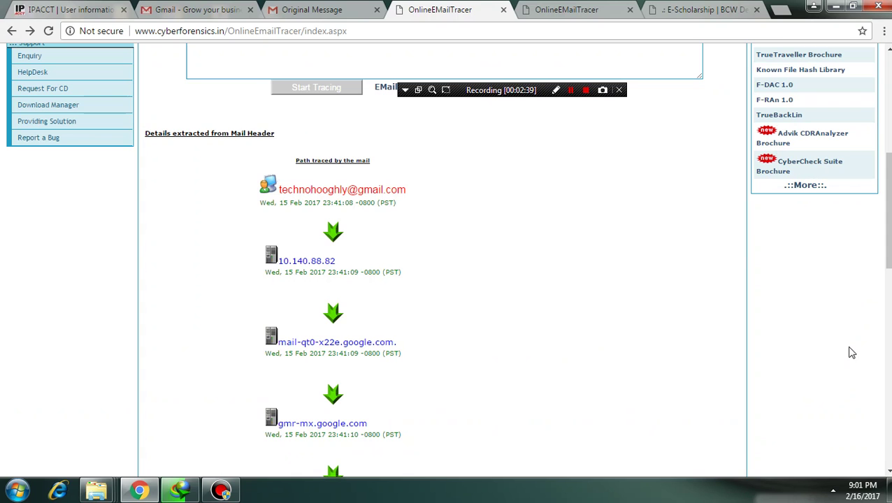
left_click(11, 30)
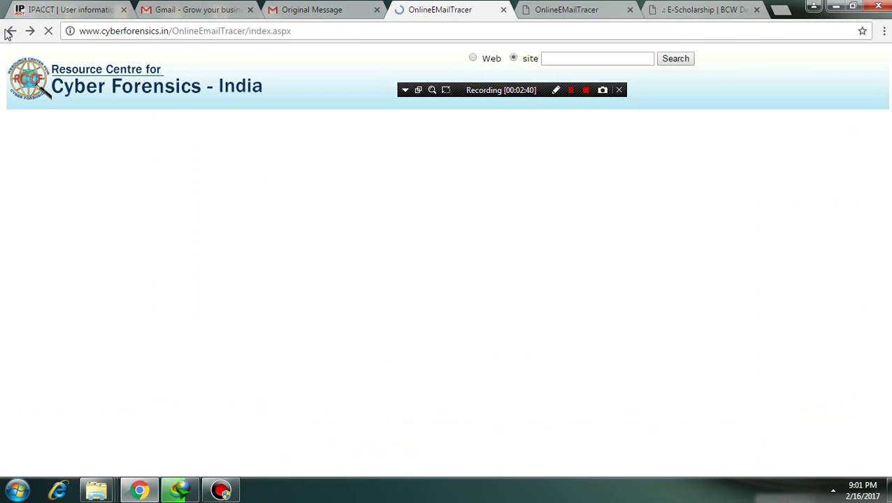
Return to the search results and open the Trace Email Address Source result
left_click(10, 32)
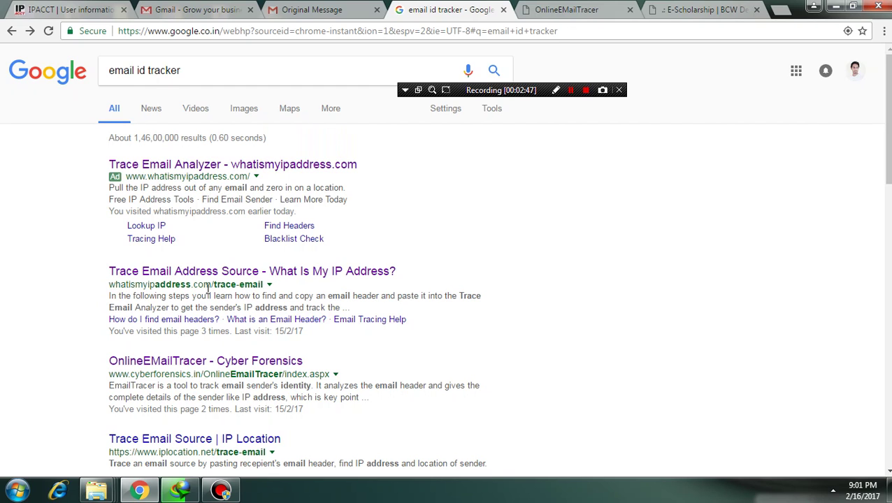
left_click(176, 274)
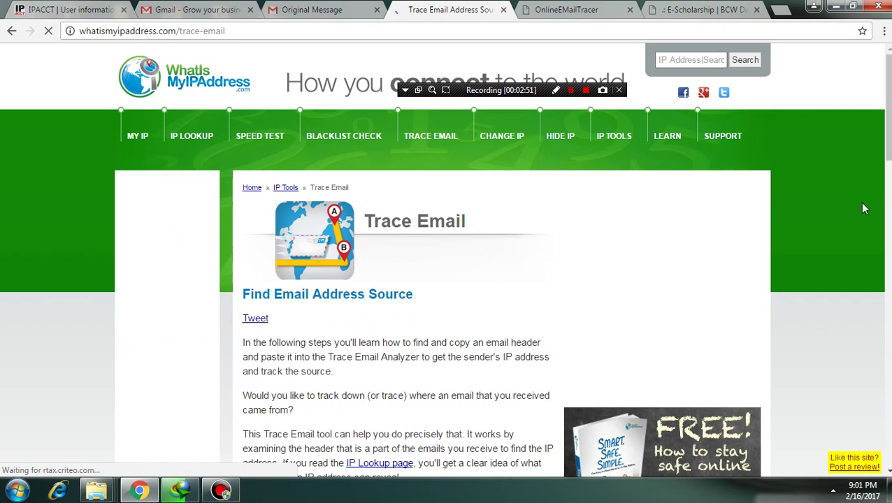
scroll(501, 258, "down", 5)
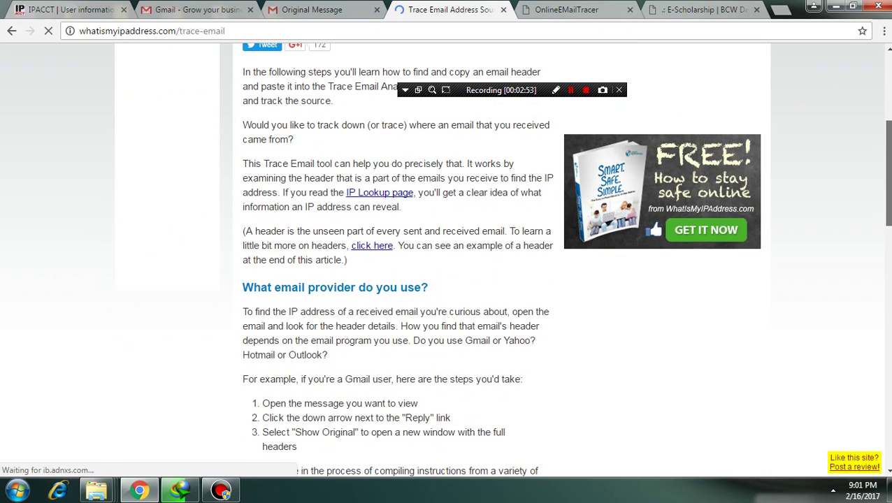
scroll(669, 331, "down", 7)
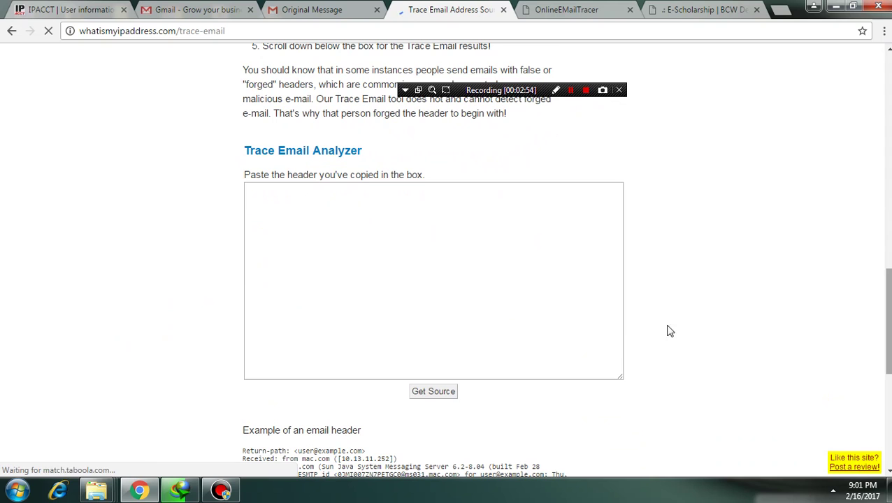
Paste the header into Trace Email Analyzer and get source IP 141.206.150.250 in Miamisburg, OH
left_click(316, 272)
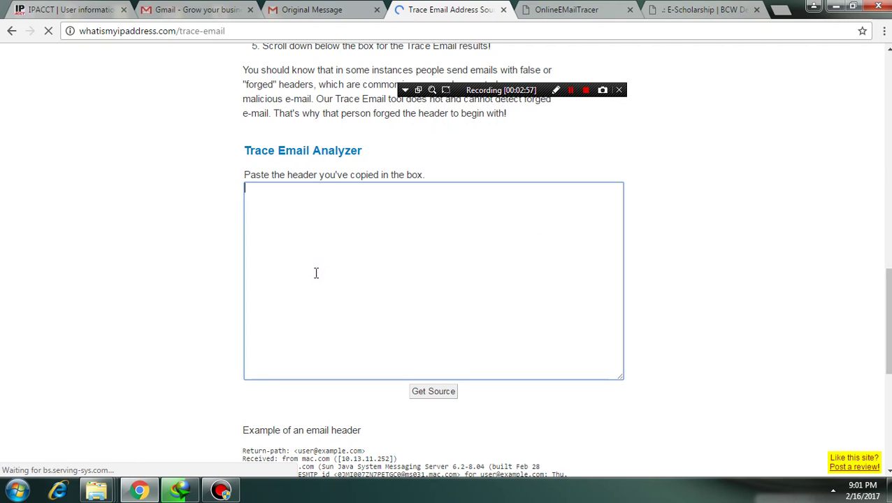
key("ctrl+v")
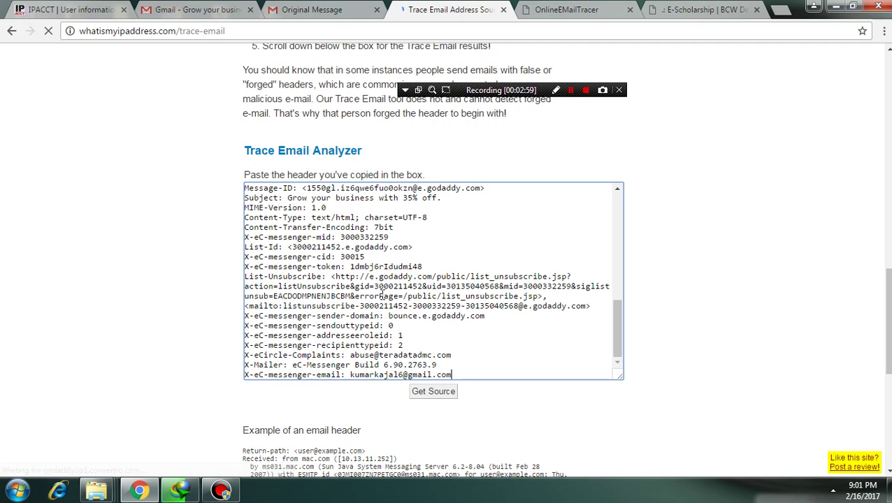
left_click(451, 395)
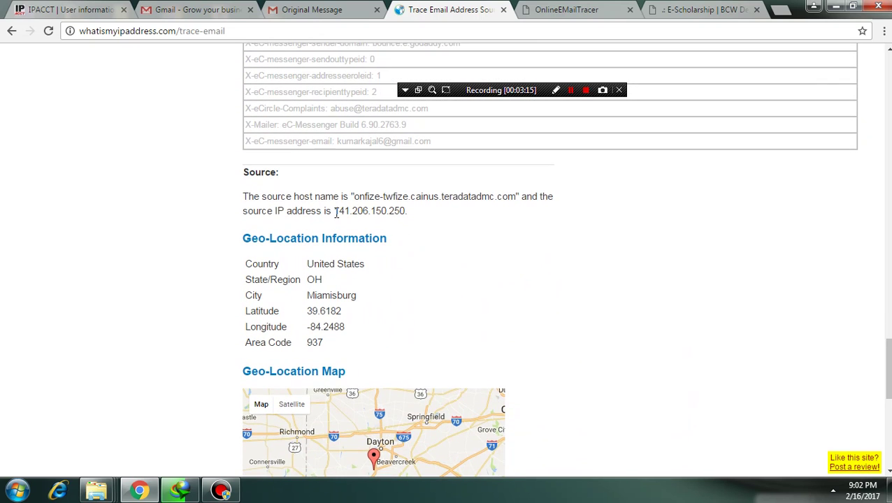
left_click_drag(336, 214, 415, 218)
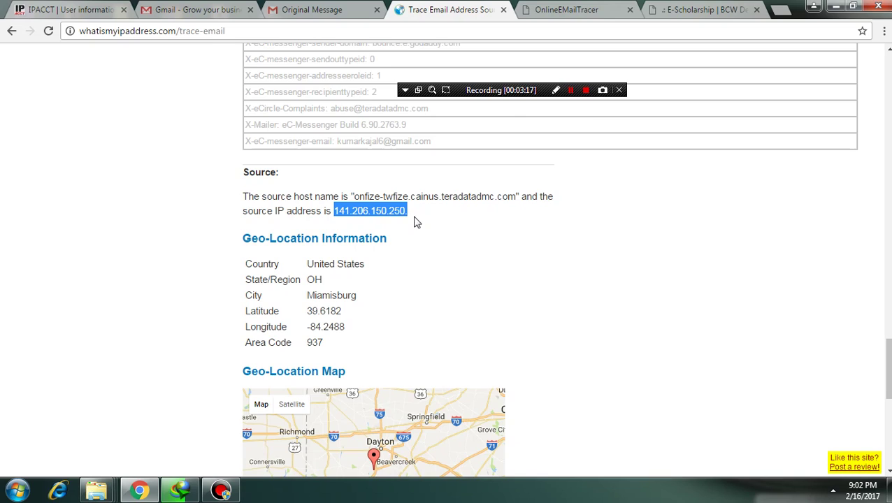
left_click_drag(887, 370, 887, 366)
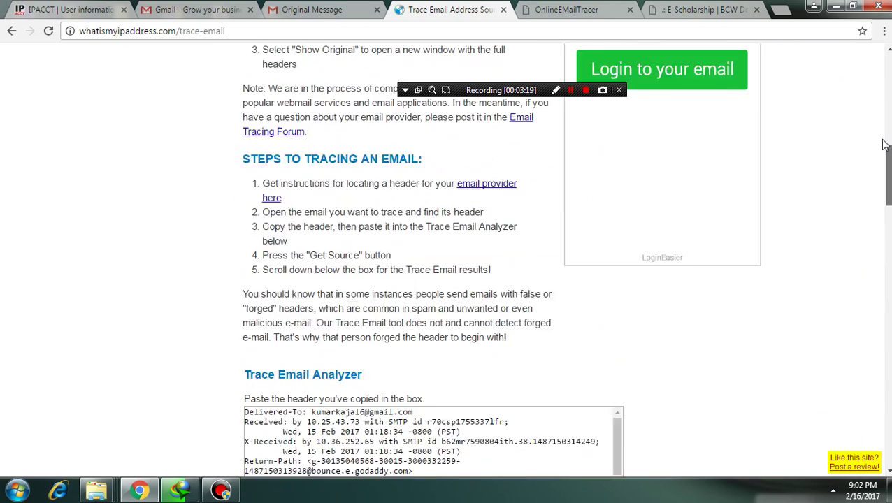
left_click_drag(885, 145, 885, 64)
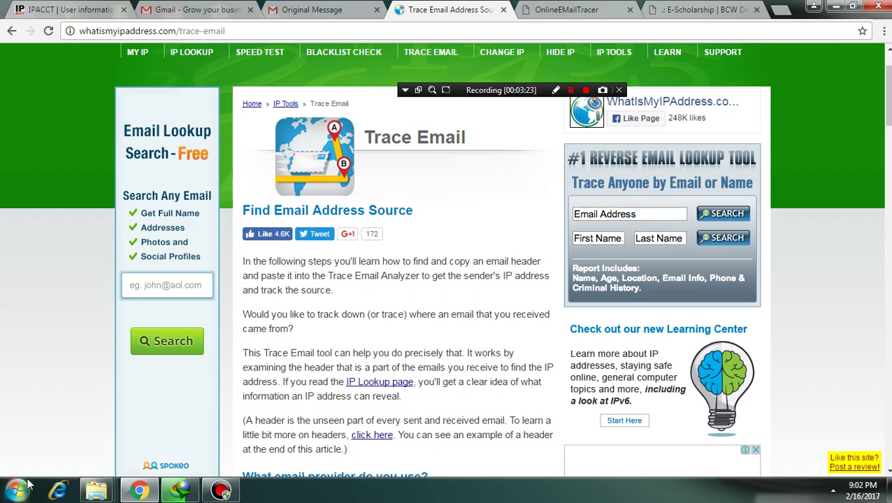
Search 'email' in the Start menu to launch eMailTrackerPro, then return to Chrome's tracer tab
left_click(3, 492)
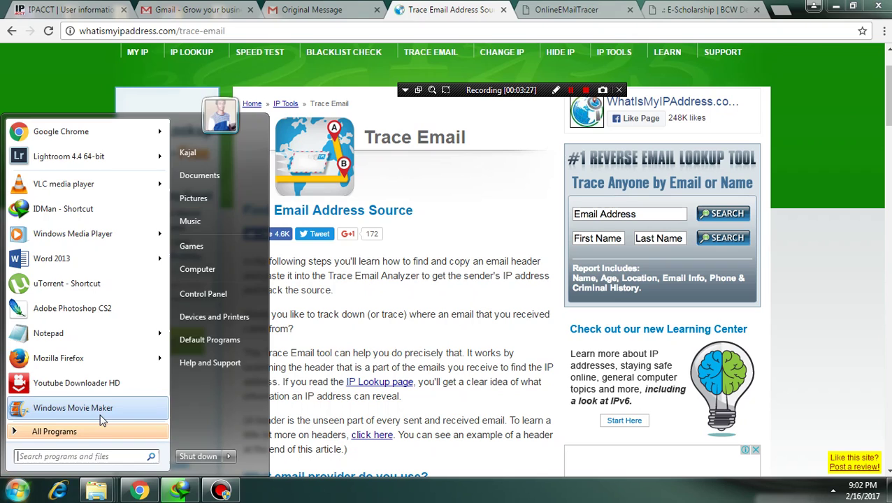
type("email")
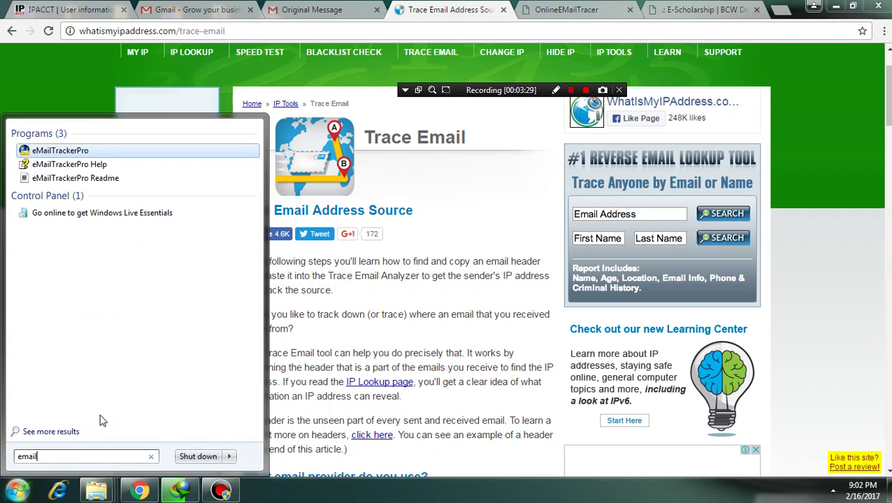
key("Return")
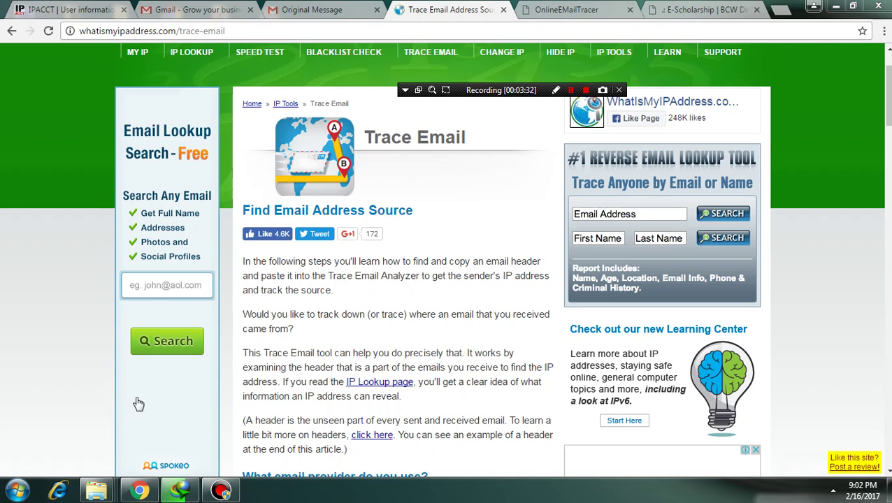
left_click(572, 8)
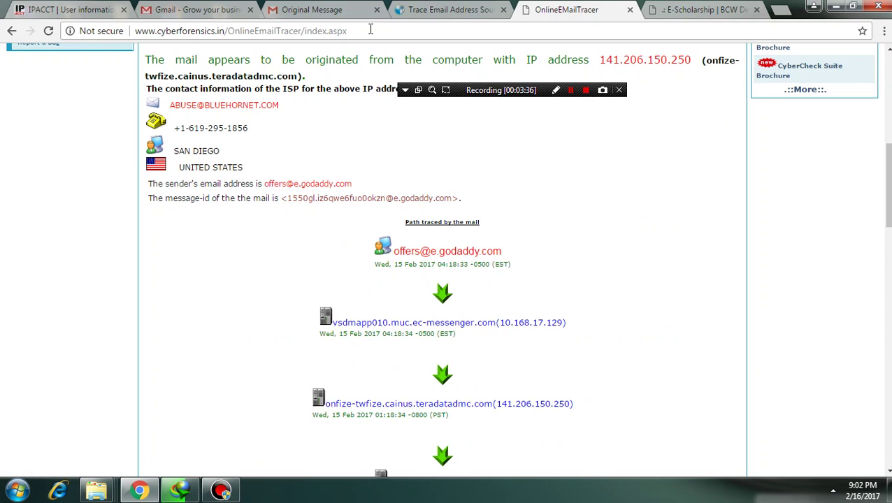
Search for 'email tracker pro' and open the official eMailTrackerPro website
left_click(372, 30)
type("email t")
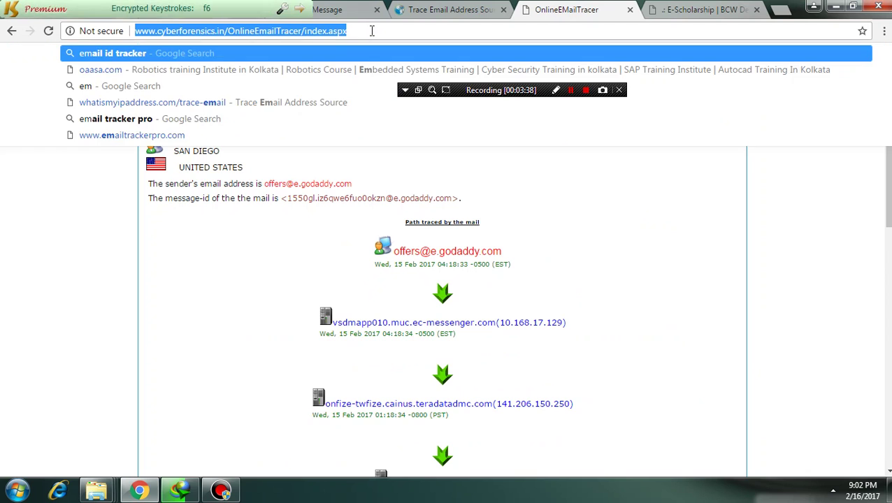
type("racker")
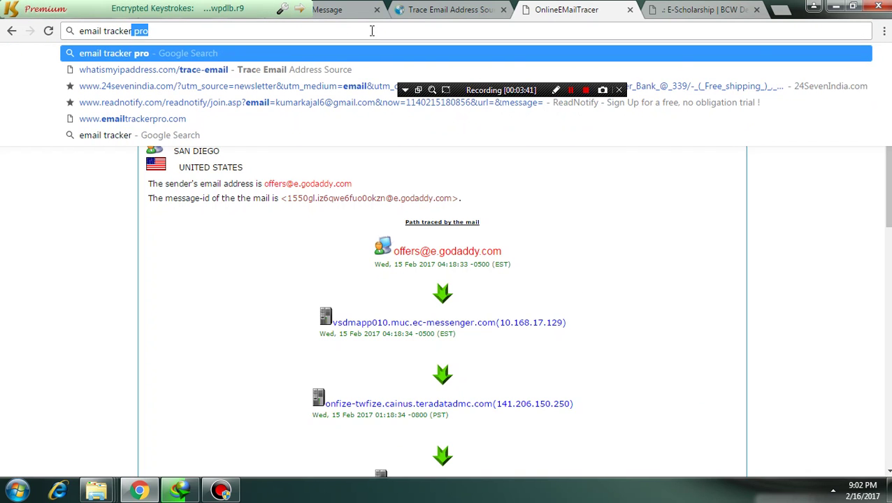
key("Return")
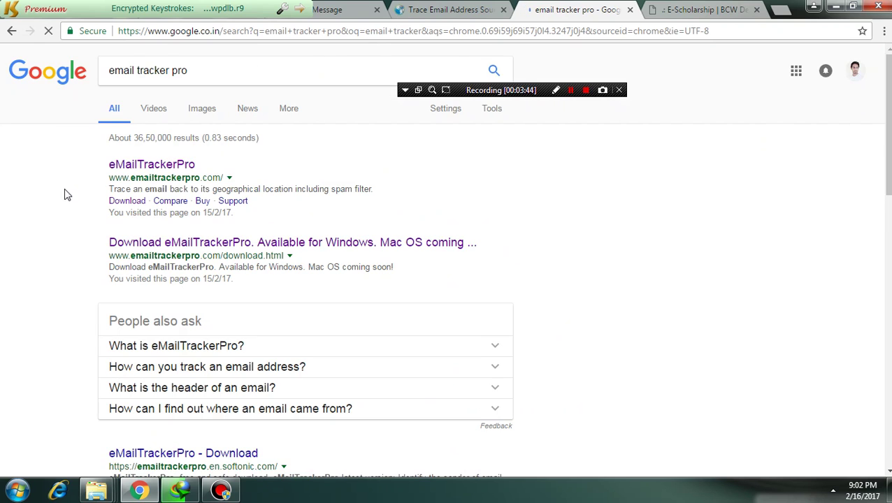
left_click(140, 167)
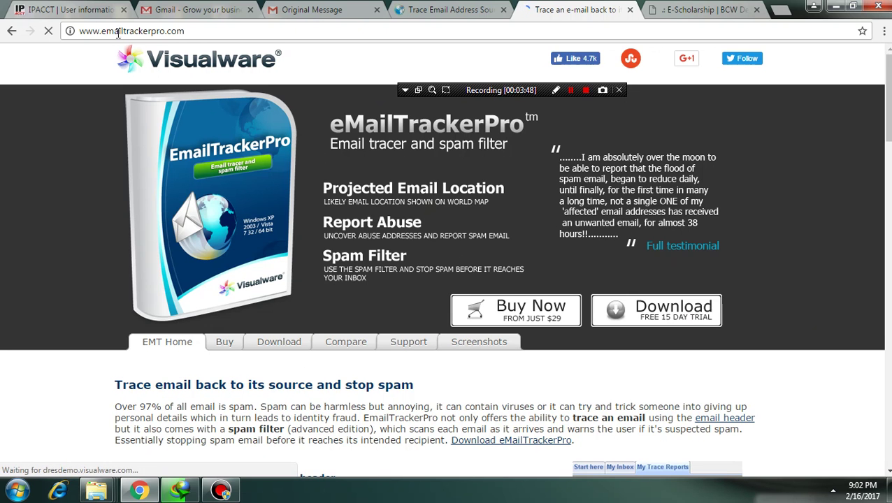
Look over the emailtrackerpro.com homepage, then return to the WhatIsMyIPAddress Trace Email page
left_click_drag(206, 32, 87, 35)
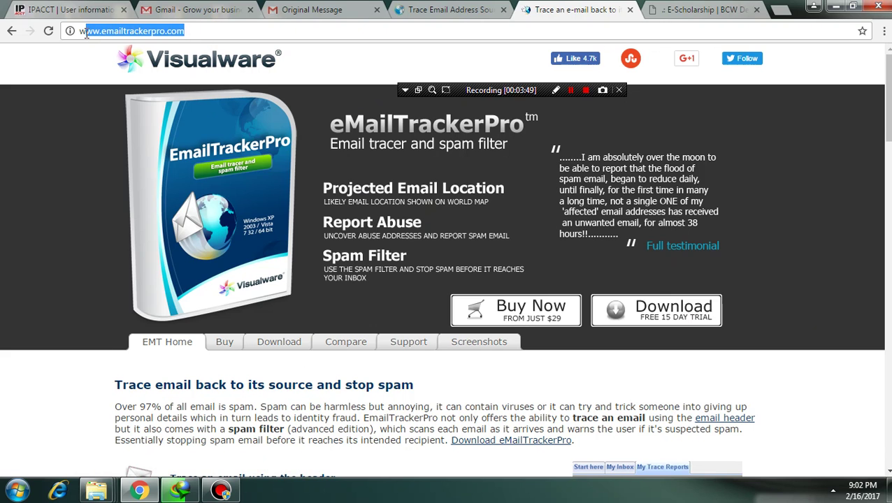
left_click(201, 31)
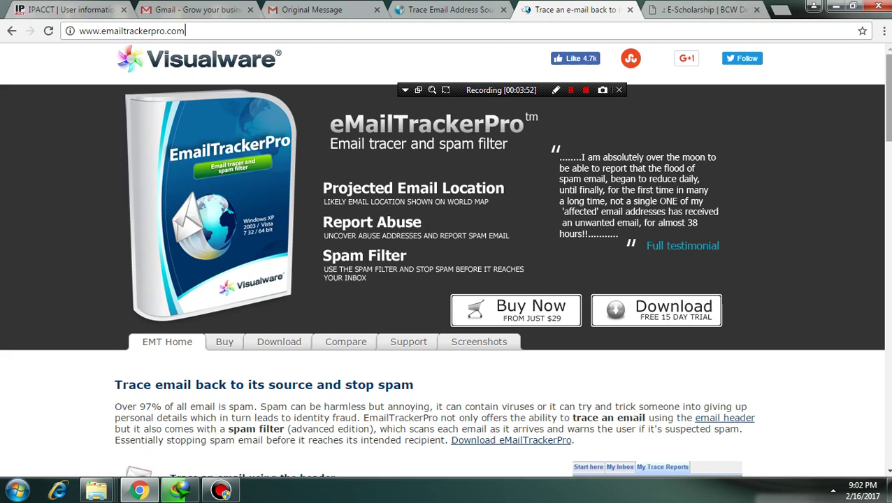
scroll(669, 131, "down", 3)
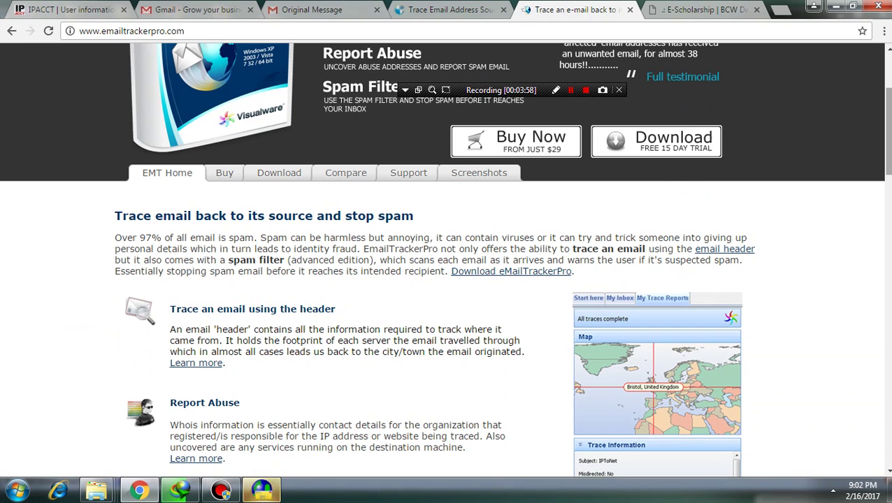
scroll(812, 171, "up", 3)
left_click(470, 10)
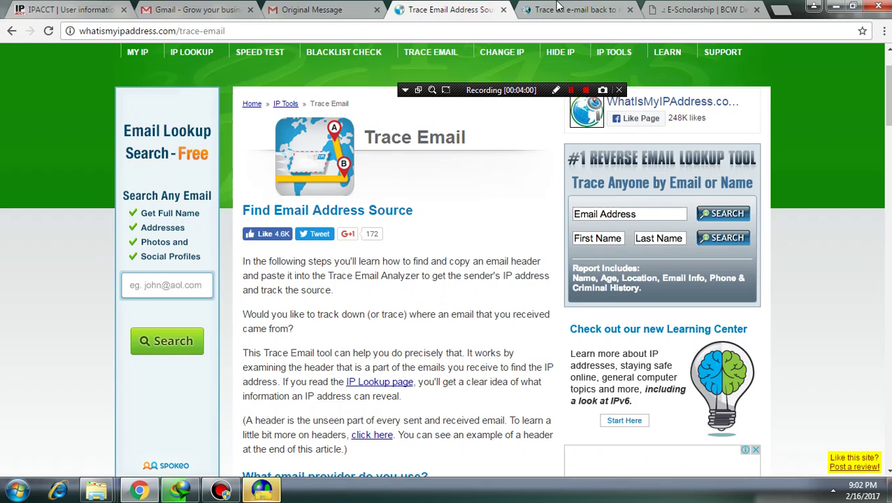
Re-copy the GoDaddy raw headers from the Original Message tab and bring eMailTrackerPro forward
left_click(301, 9)
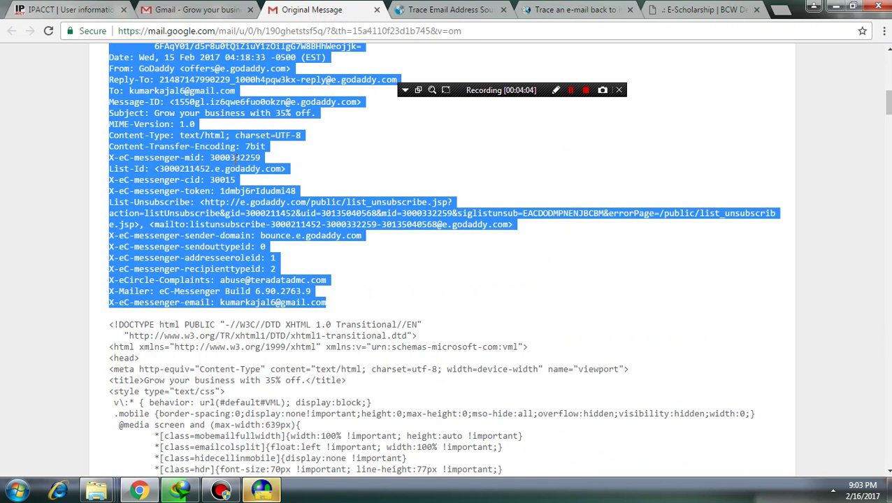
right_click(212, 103)
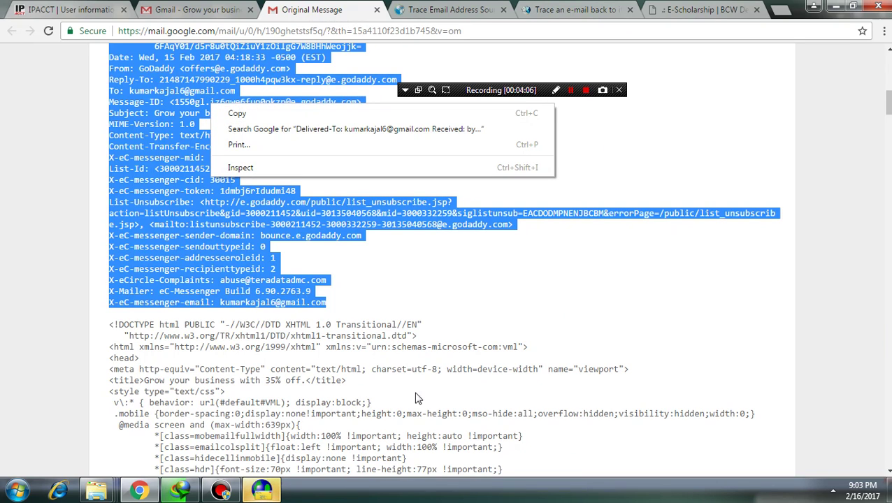
left_click(241, 112)
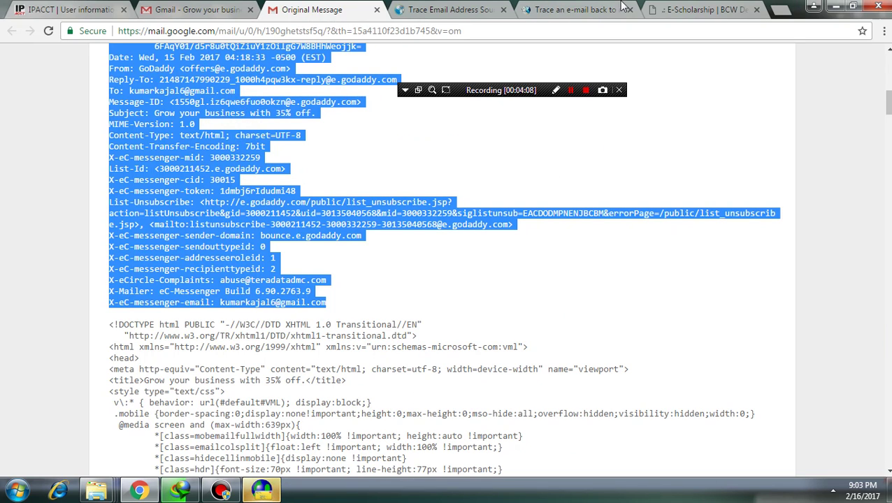
left_click(261, 491)
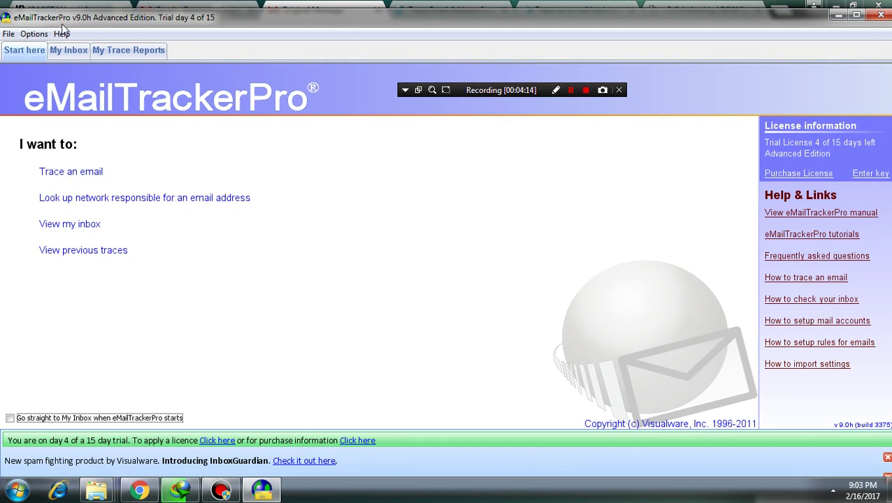
Trace the received GoDaddy email using its pasted headers
left_click(74, 177)
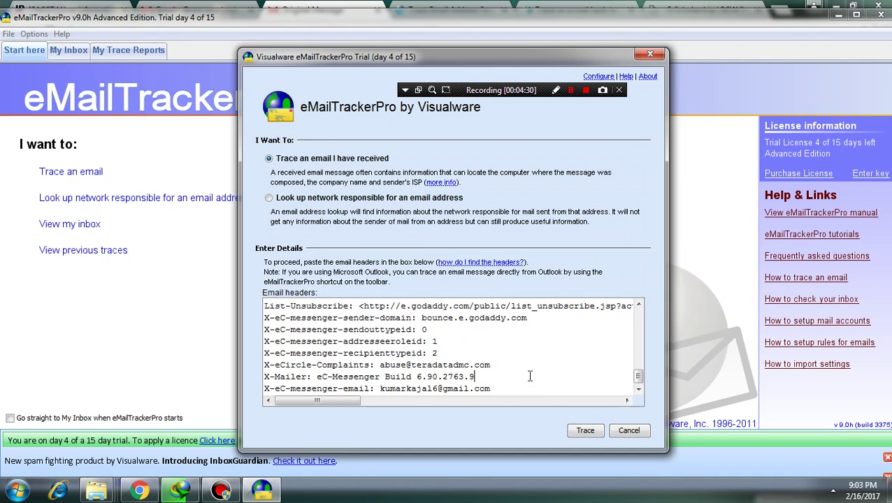
key("ctrl+a")
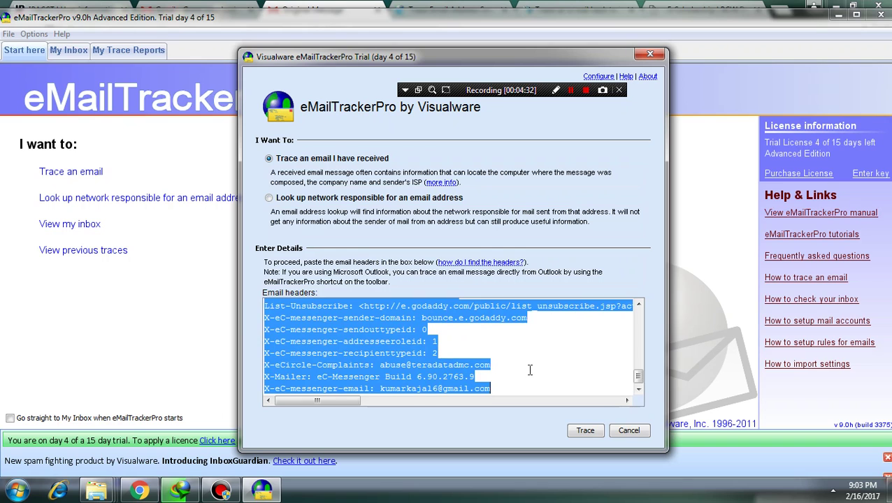
key("Right")
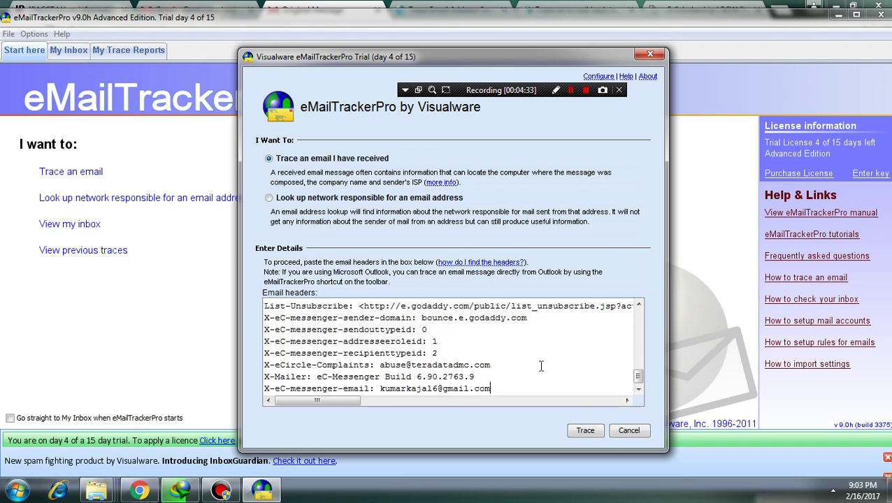
left_click(585, 431)
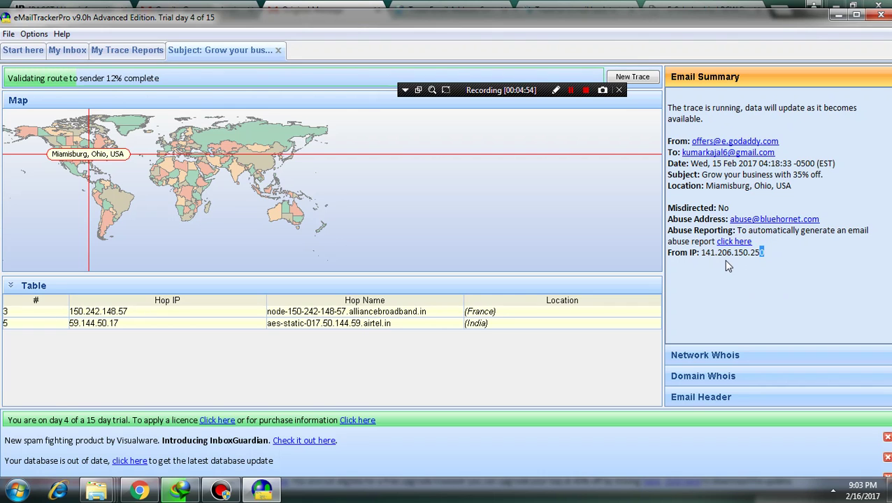
Review the finished trace: sender IP 141.206.150.250 in Miamisburg, Ohio, and the hop route table
left_click_drag(764, 253, 710, 253)
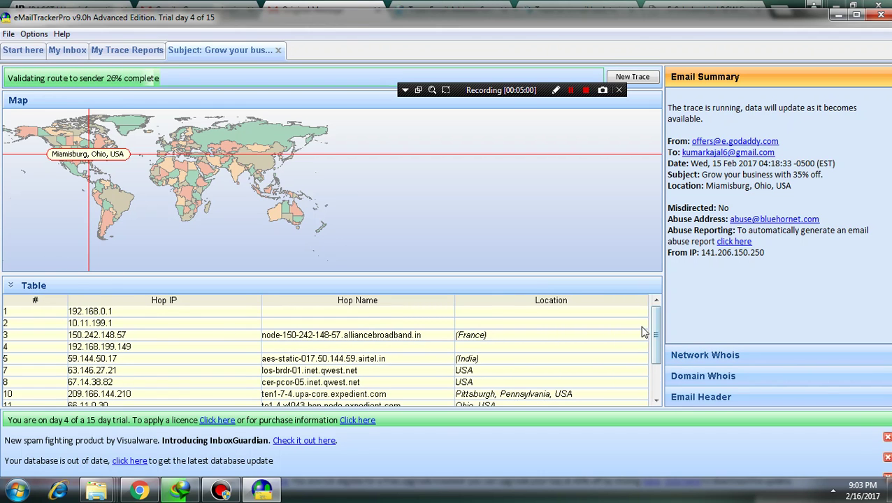
scroll(657, 348, "down", 2)
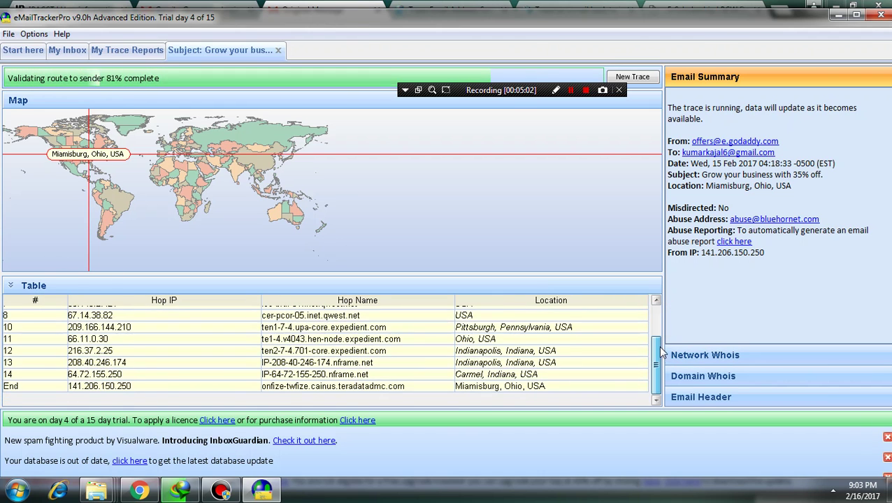
scroll(658, 346, "up", 3)
scroll(662, 314, "down", 3)
scroll(656, 357, "up", 3)
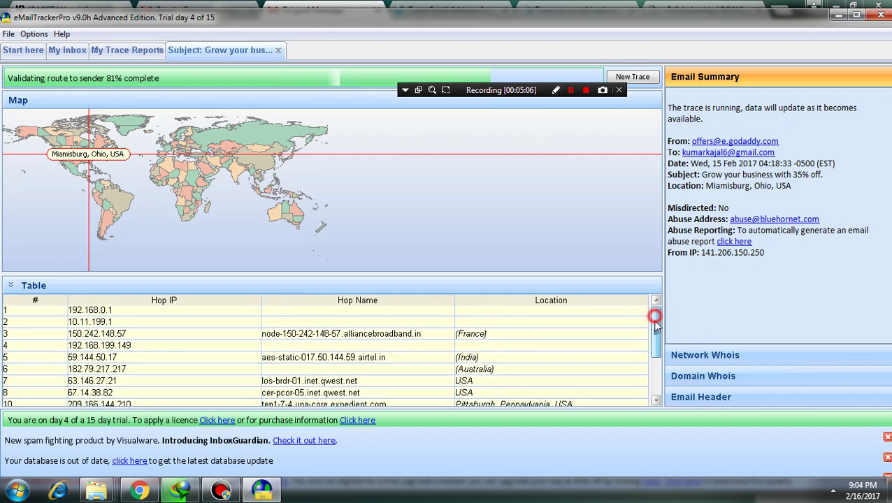
mouse_move(657, 313)
left_mouse_down()
mouse_move(658, 355)
mouse_move(661, 313)
left_mouse_up()
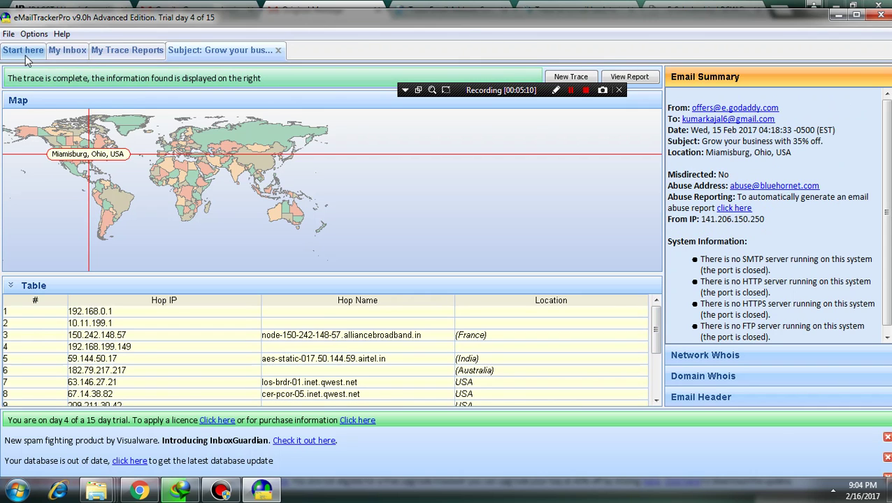
Check the empty My Inbox, then return to the Start here page
left_click(66, 50)
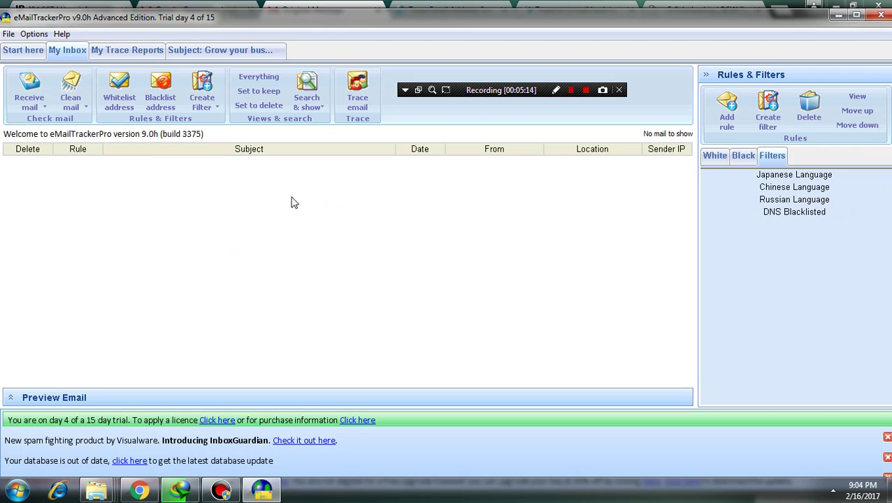
left_click(225, 202)
left_click(18, 50)
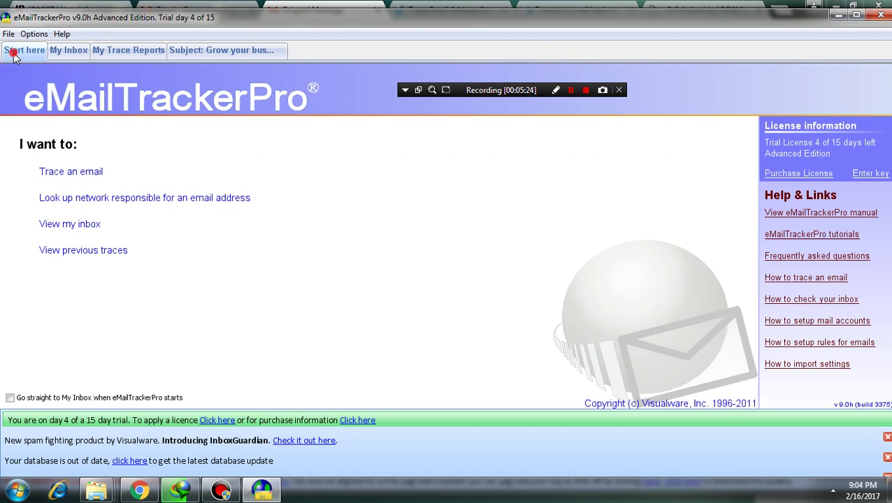